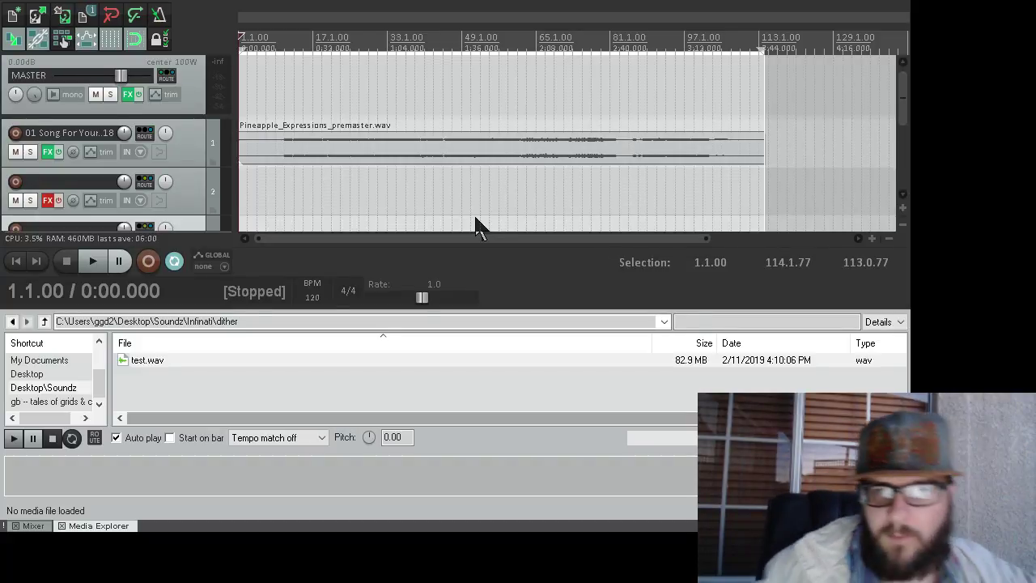
Save the project and shrink track 2 to its compact height in the track list
key("ctrl+s")
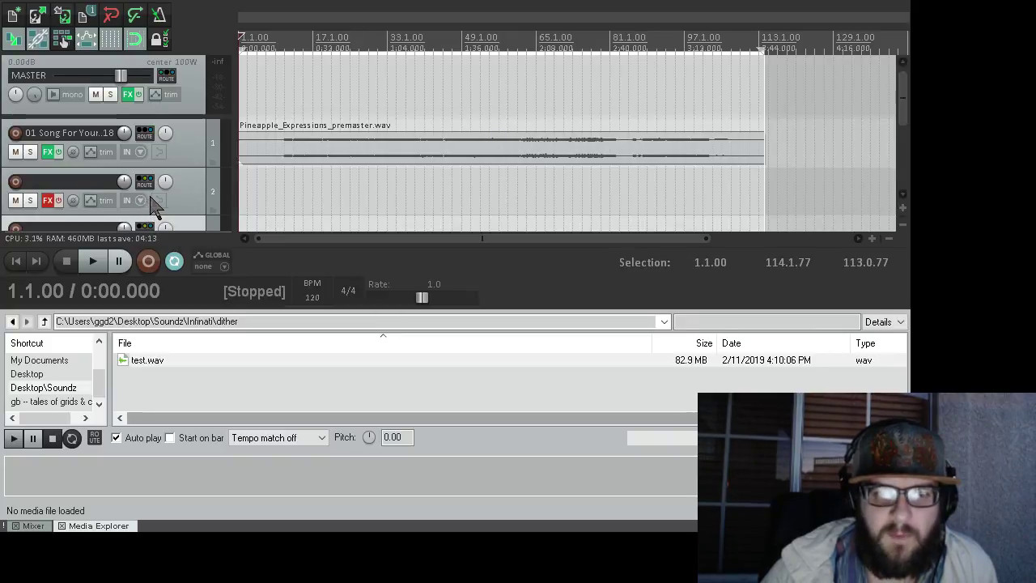
key("ctrl+s")
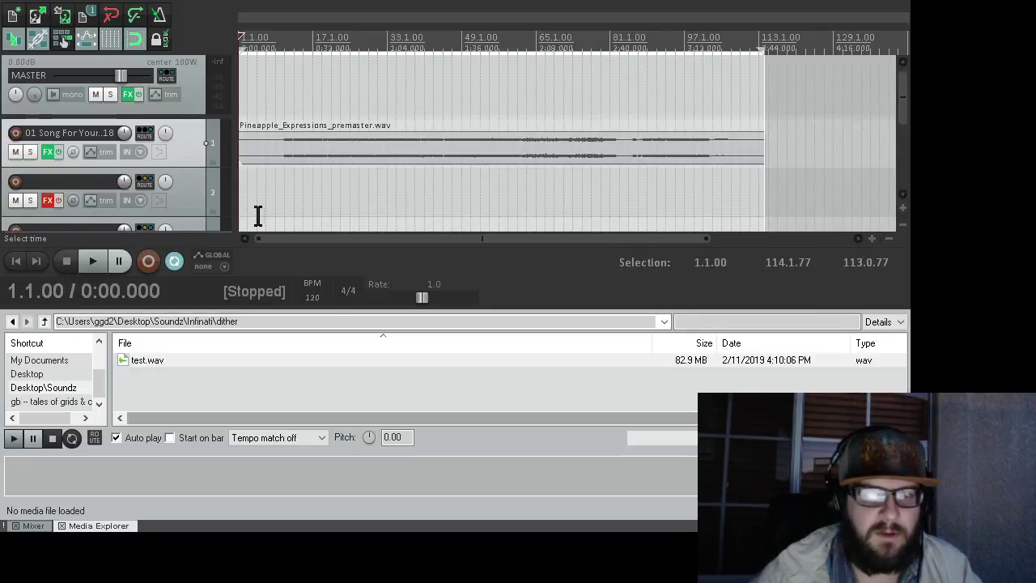
left_click_drag(160, 217, 161, 185)
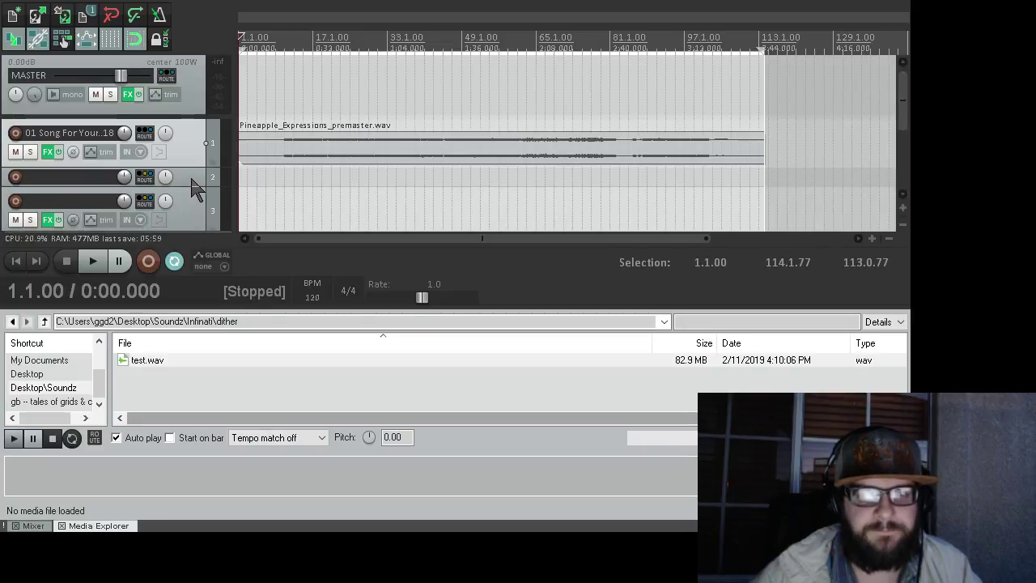
key("ctrl+s")
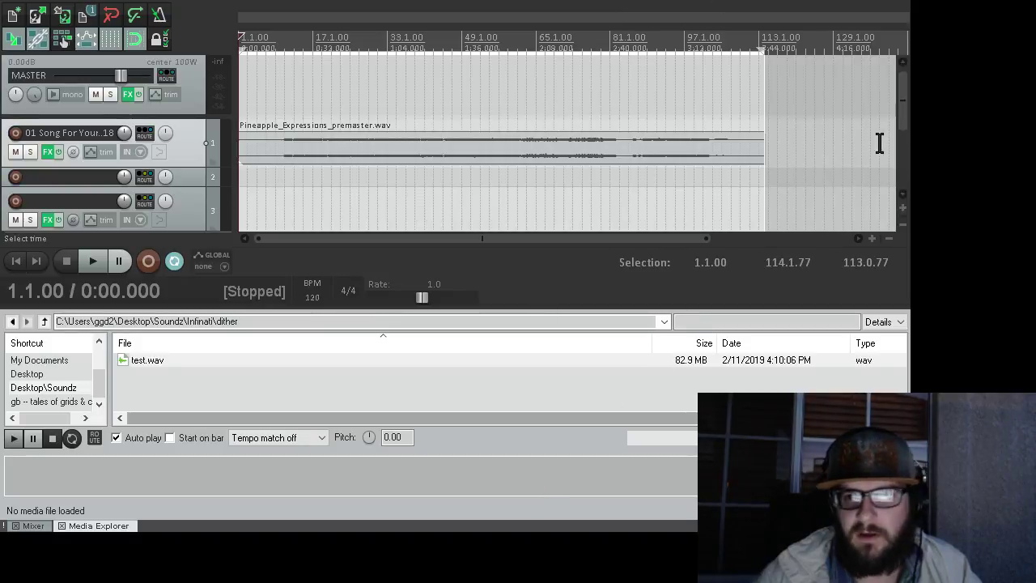
Play the project from the start past the one-minute mark and stop playback
left_click_drag(902, 114, 906, 172)
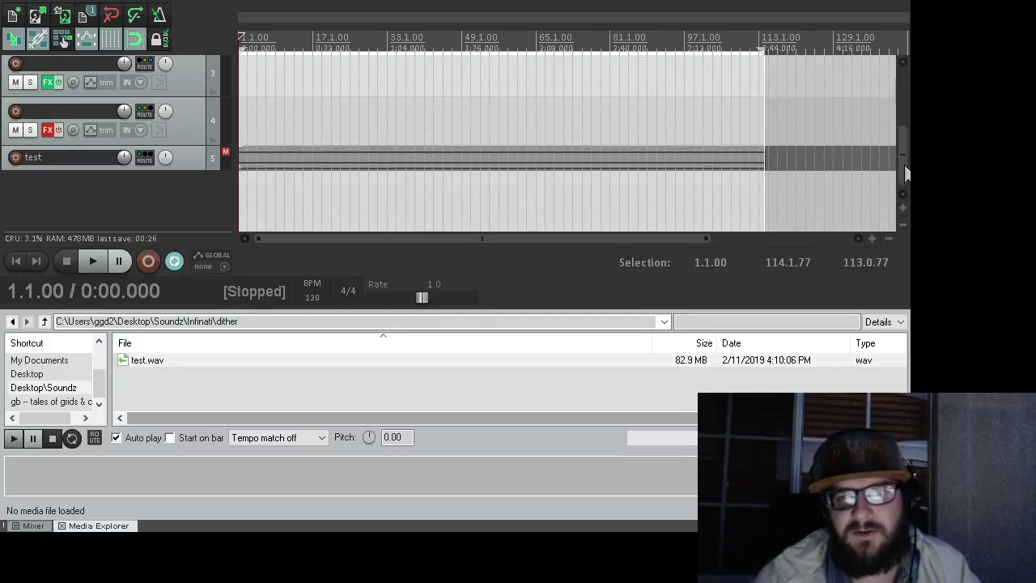
scroll(906, 170, "up", 1)
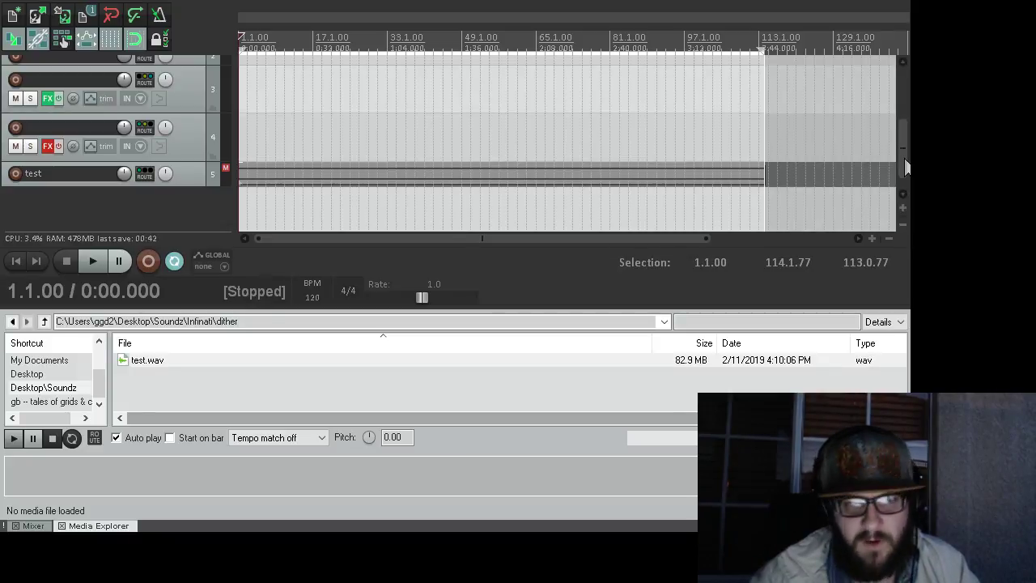
scroll(905, 162, "up", 3)
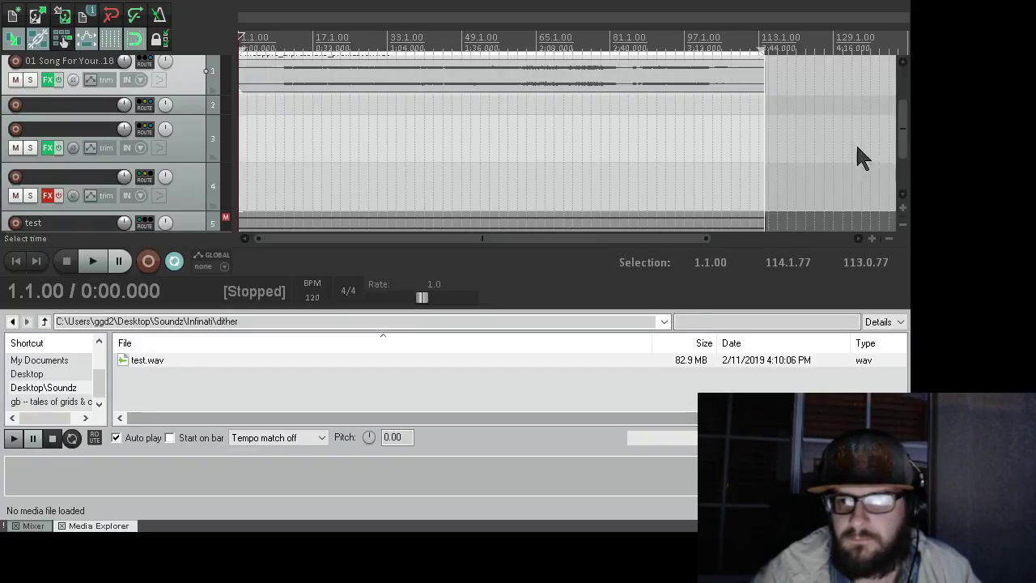
left_click(93, 271)
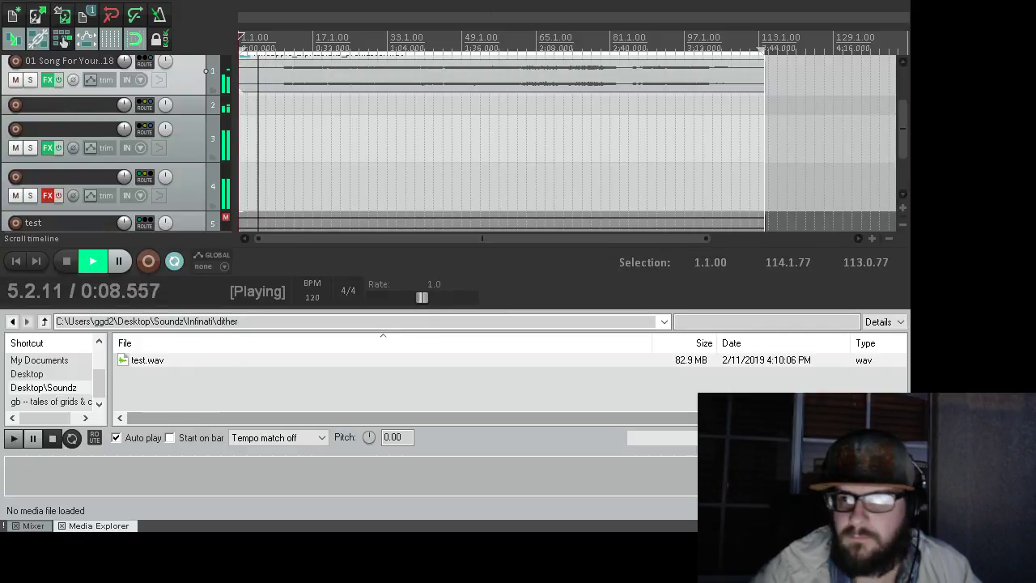
scroll(905, 89, "up", 2)
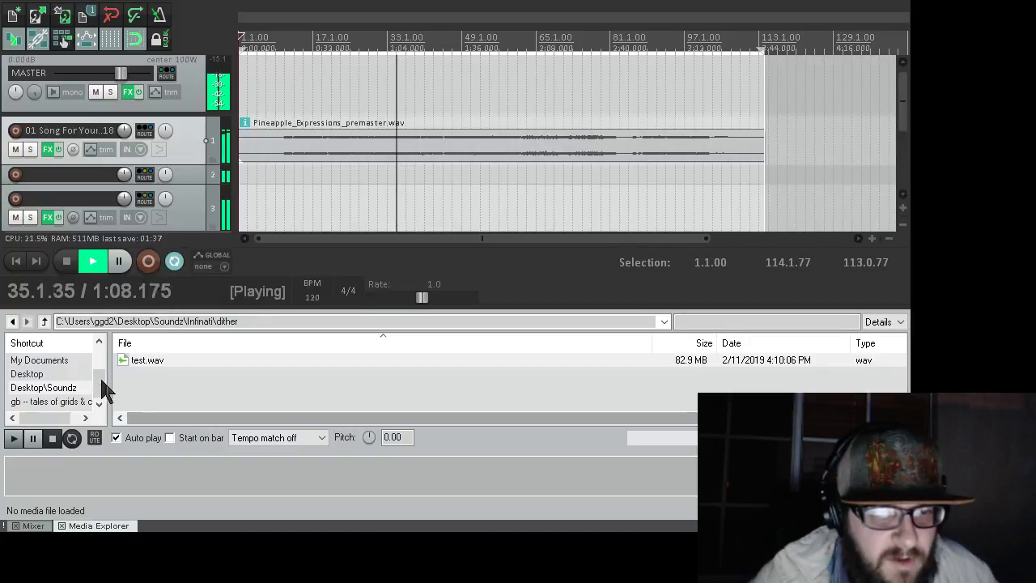
key("space")
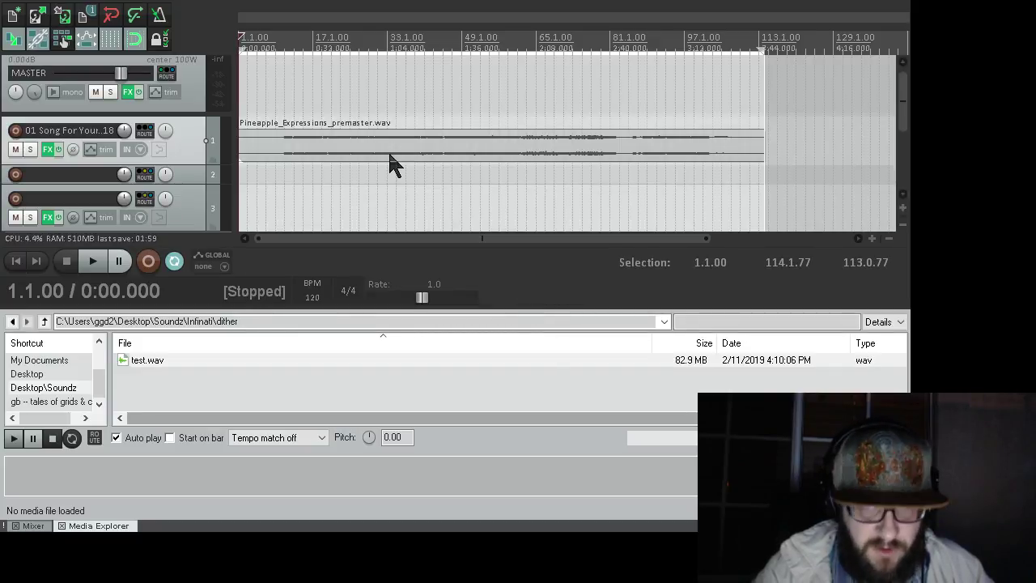
Audition the opening of the song with track 3 muted and stop playback
key("space")
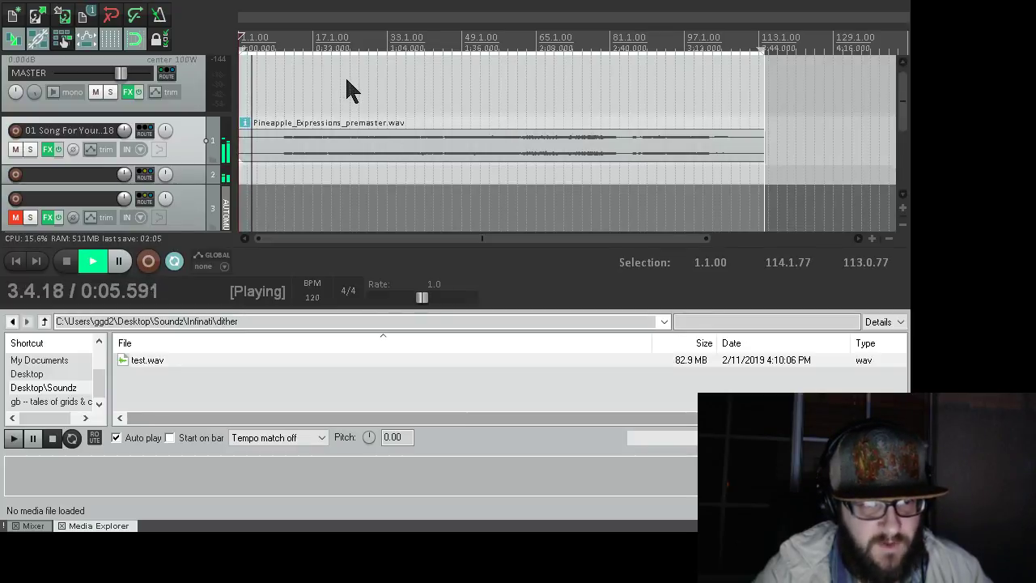
key("space")
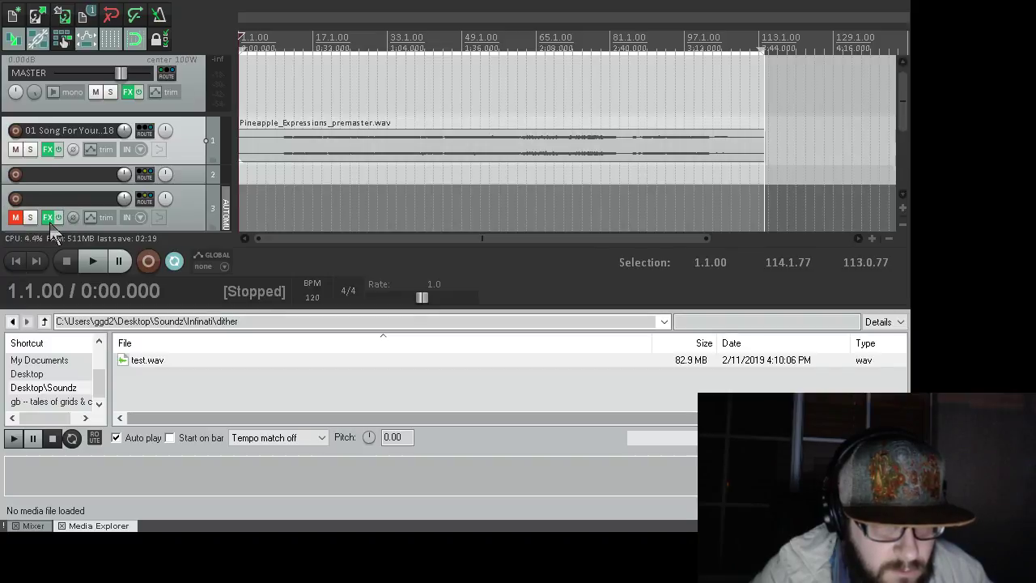
left_click(48, 170)
Play the project from the start twice with track 3 unmuted, stopping after each pass
key("space")
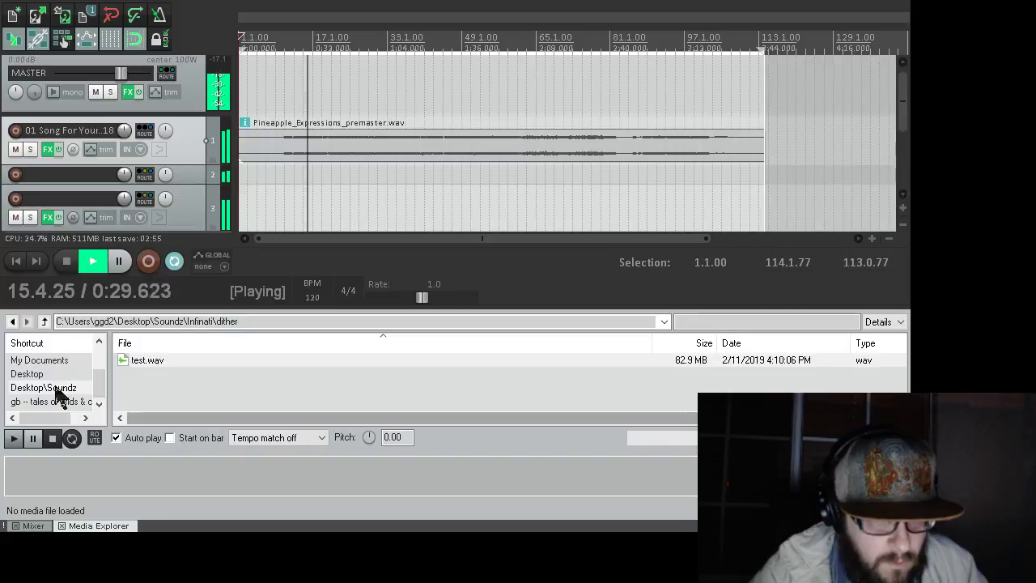
key("space")
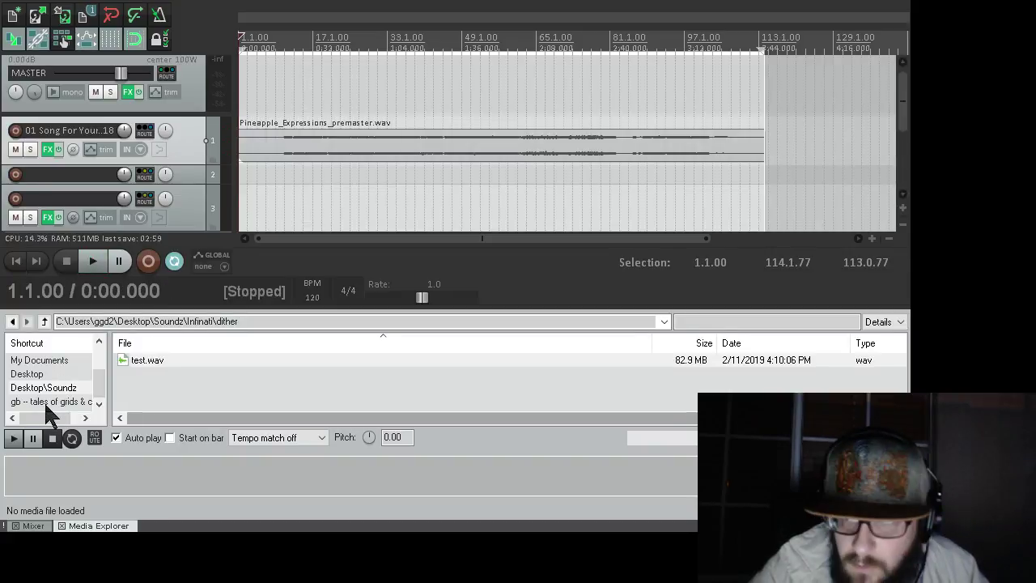
key("space")
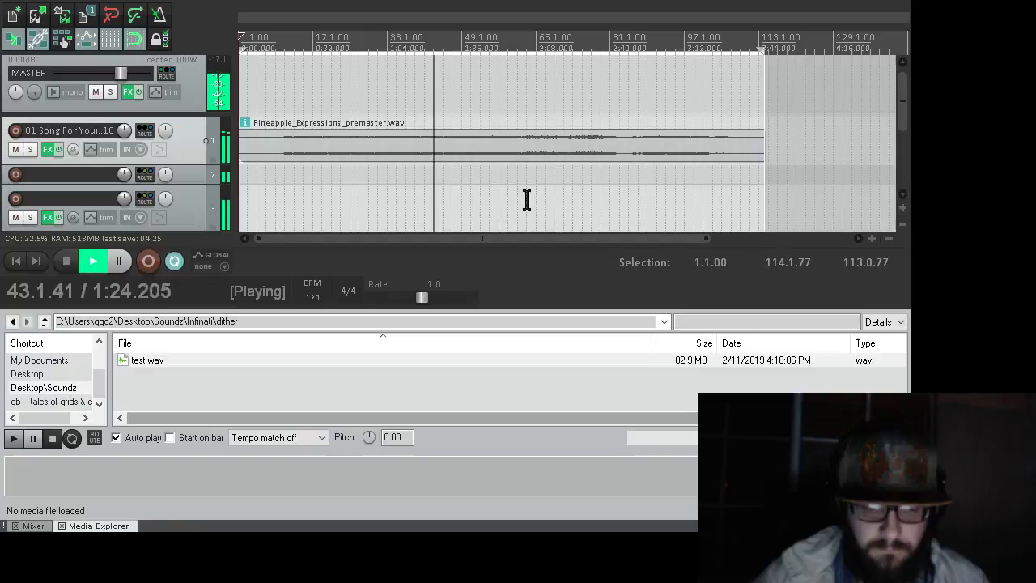
key("space")
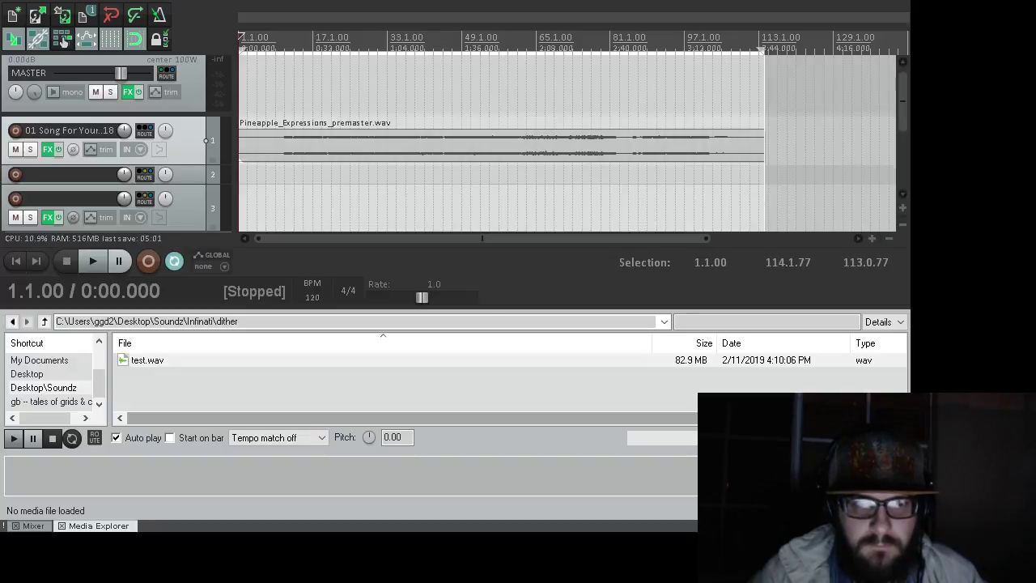
Preview test.wav from the dither folder, select track 3, and play the project alongside the preview
left_click(144, 364)
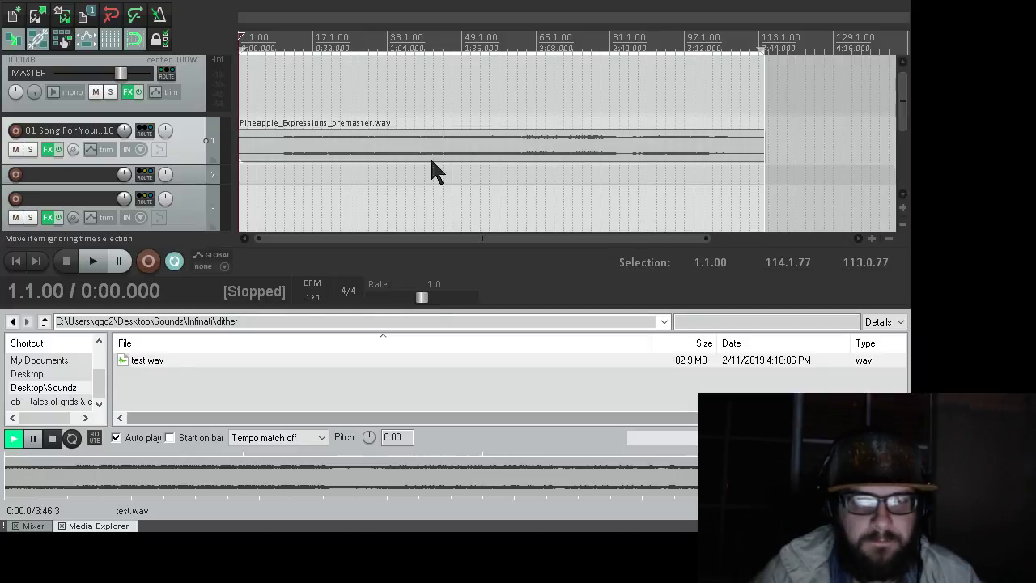
left_click(175, 195)
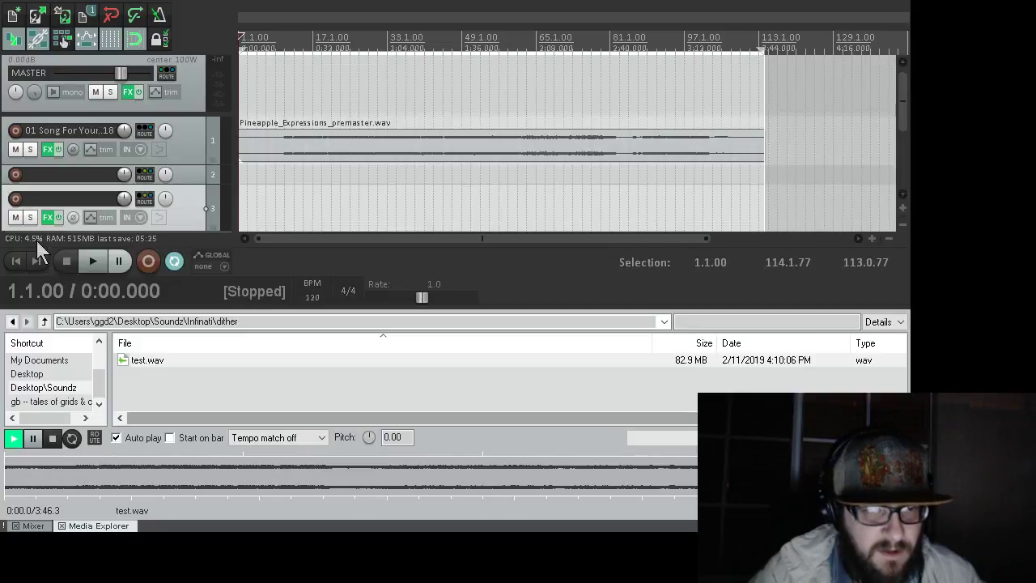
key("space")
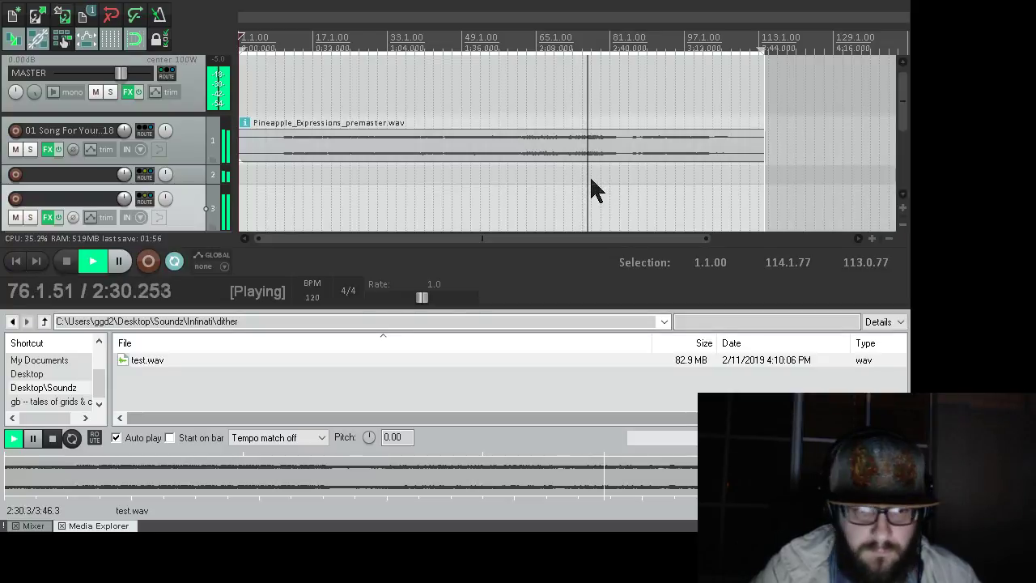
key("space")
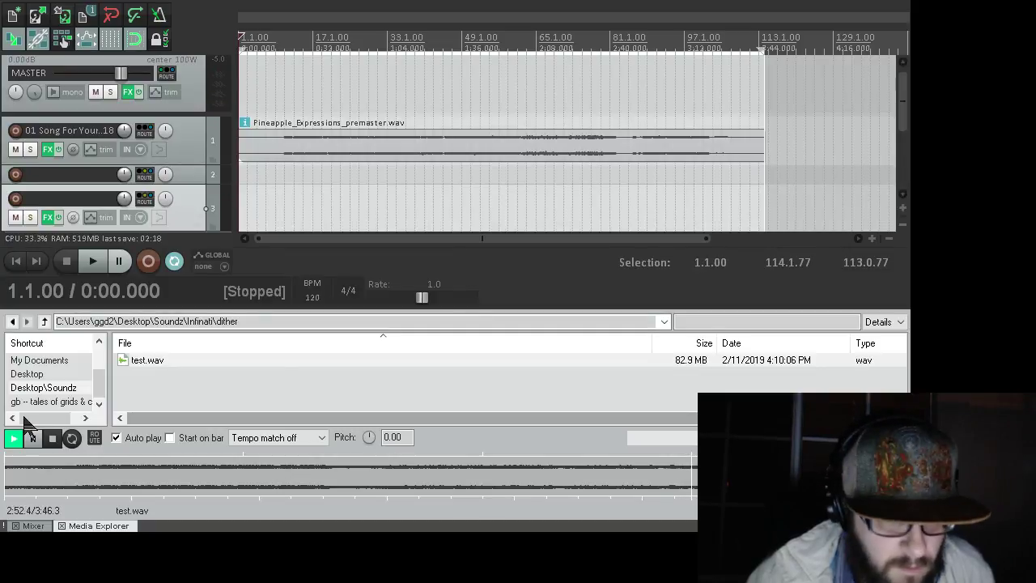
key("space")
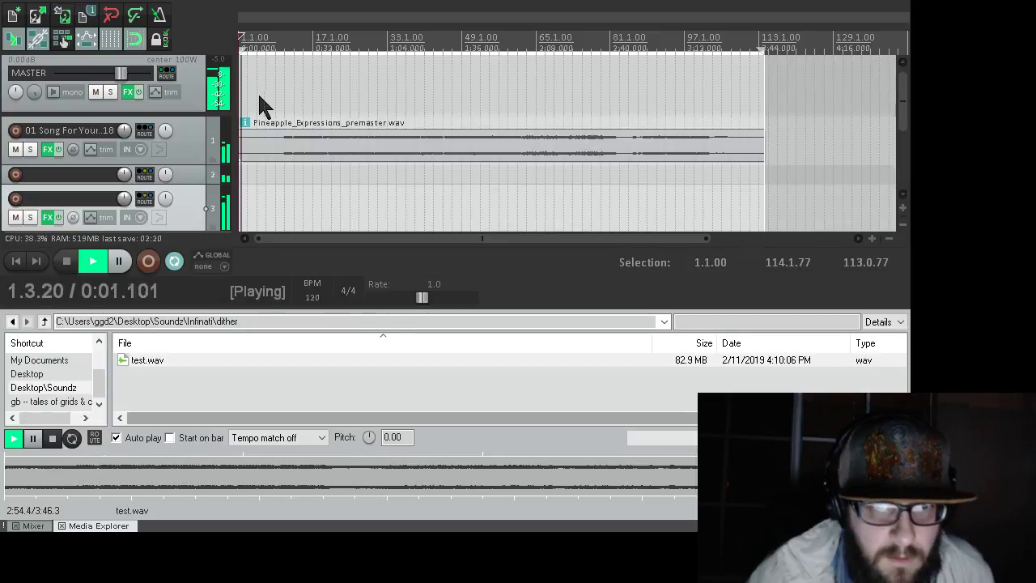
left_click(63, 260)
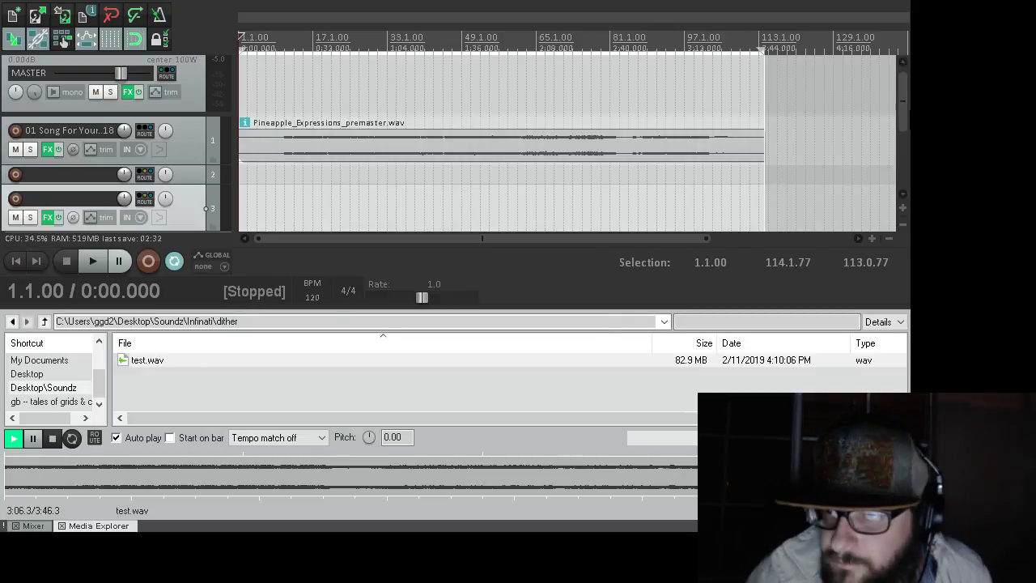
Audition the project's opening in three short passes with tracks 3 to 5 in view, stopping after each
scroll(567, 141, "down", 3)
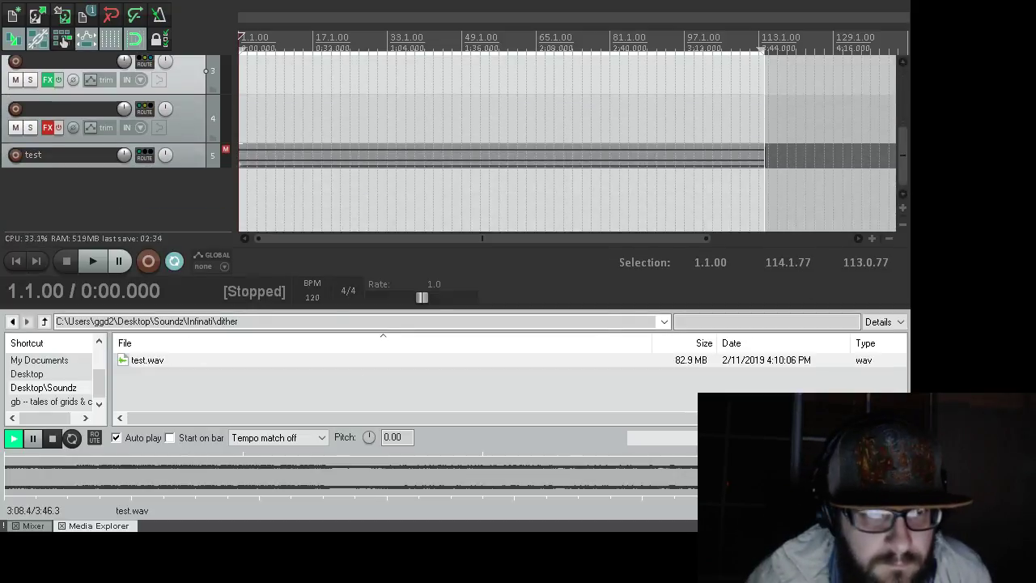
scroll(566, 142, "up", 5)
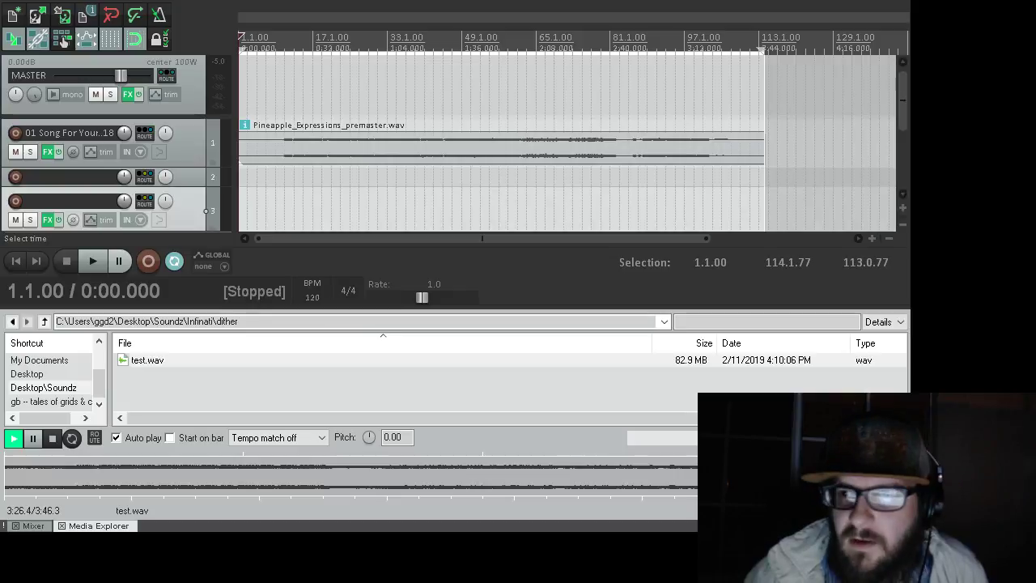
left_click_drag(901, 103, 907, 79)
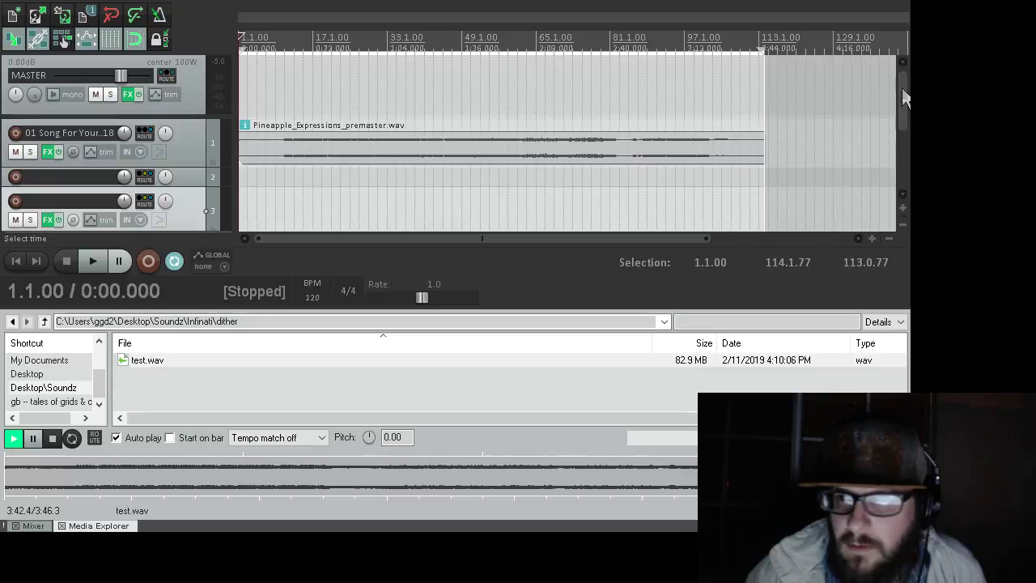
left_click_drag(901, 91, 904, 160)
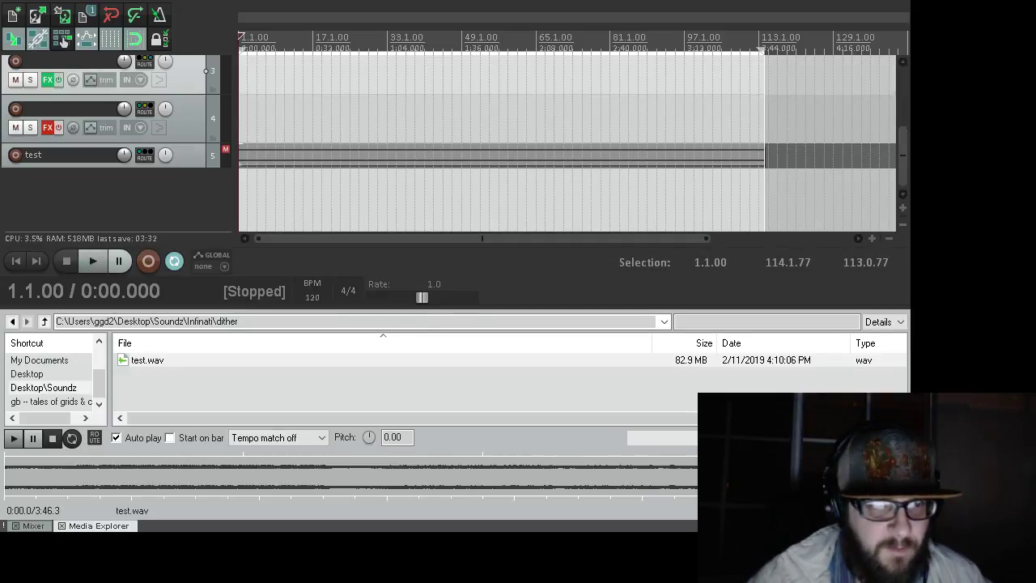
key("space")
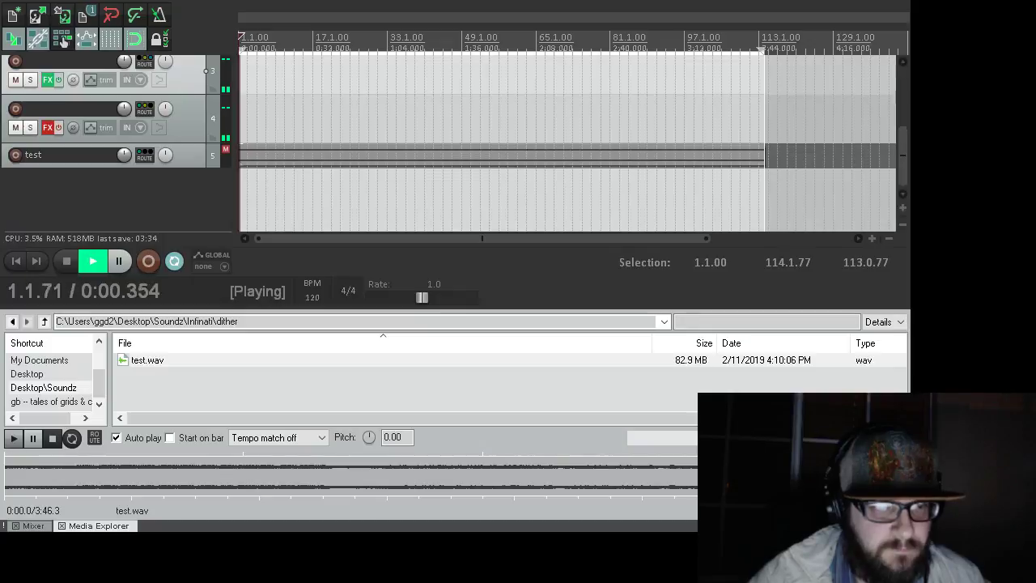
key("space")
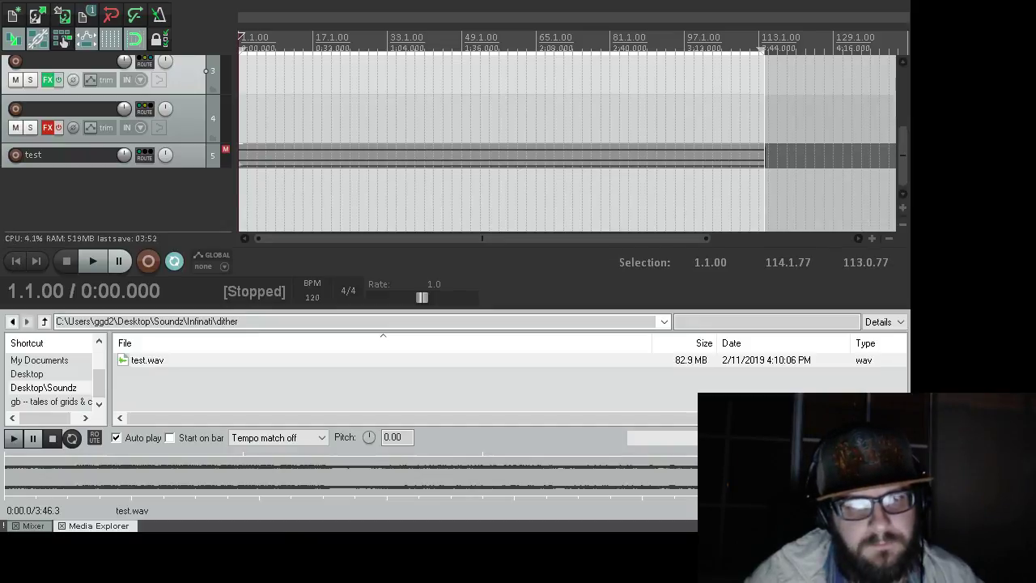
key("space")
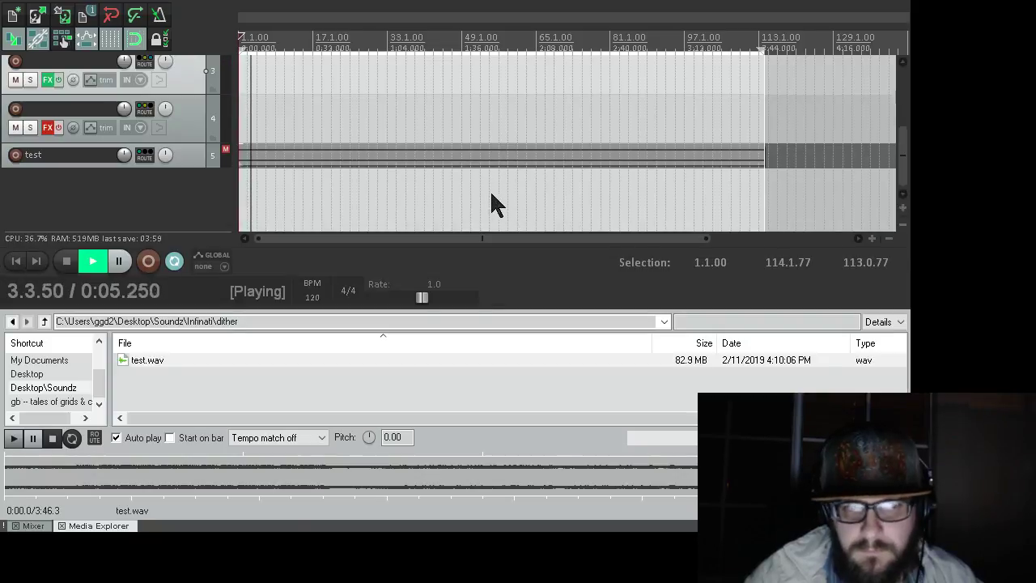
key("space")
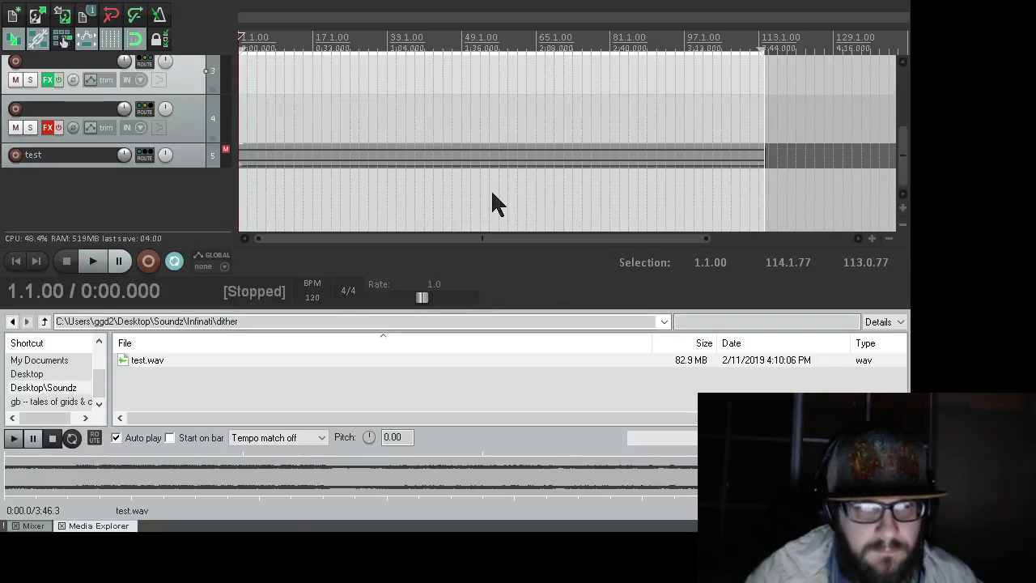
key("space")
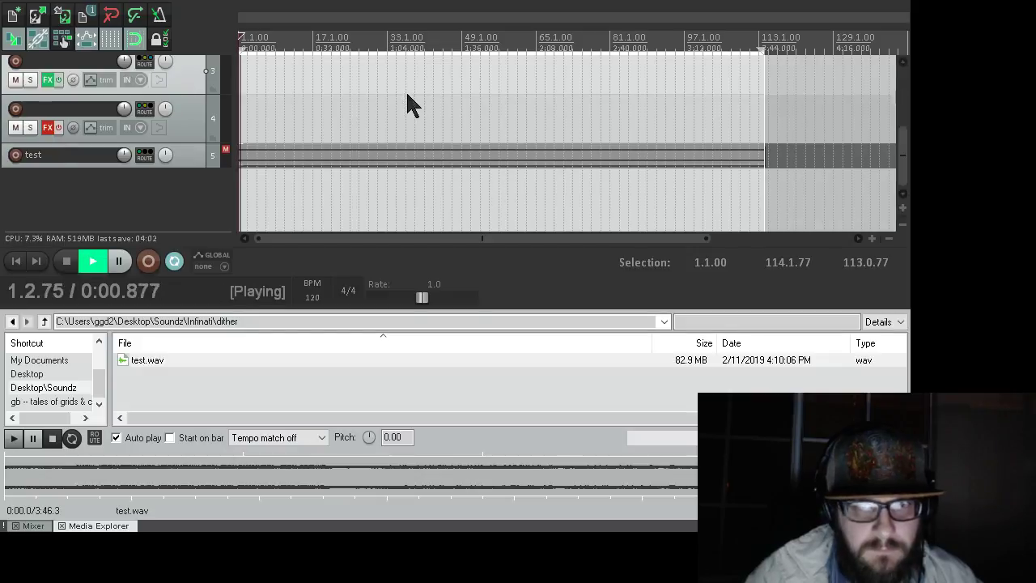
key("space")
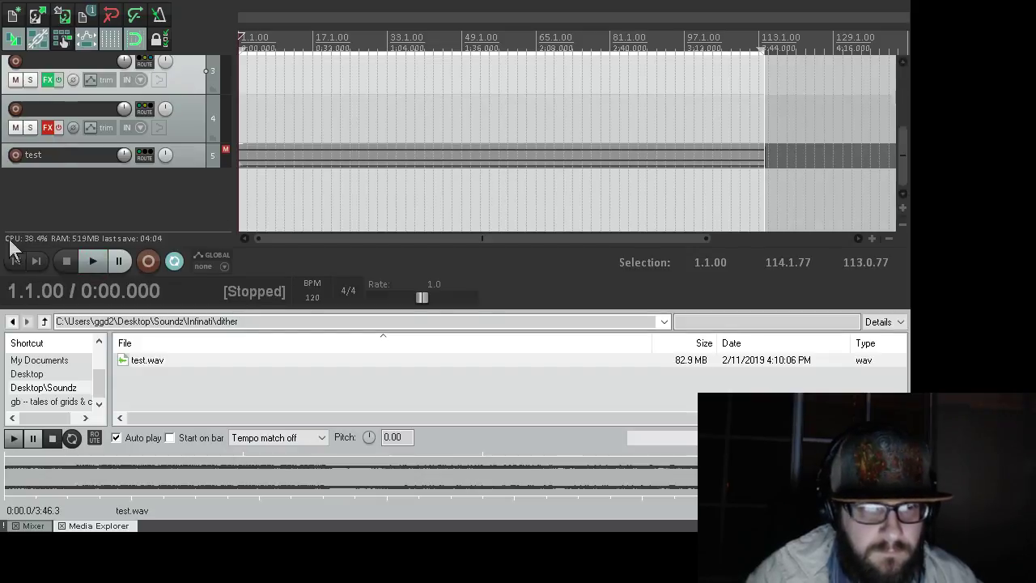
Play longer passages from the project start, up to about 32 seconds, and stop playback
left_click(93, 263)
key("space")
key("space")
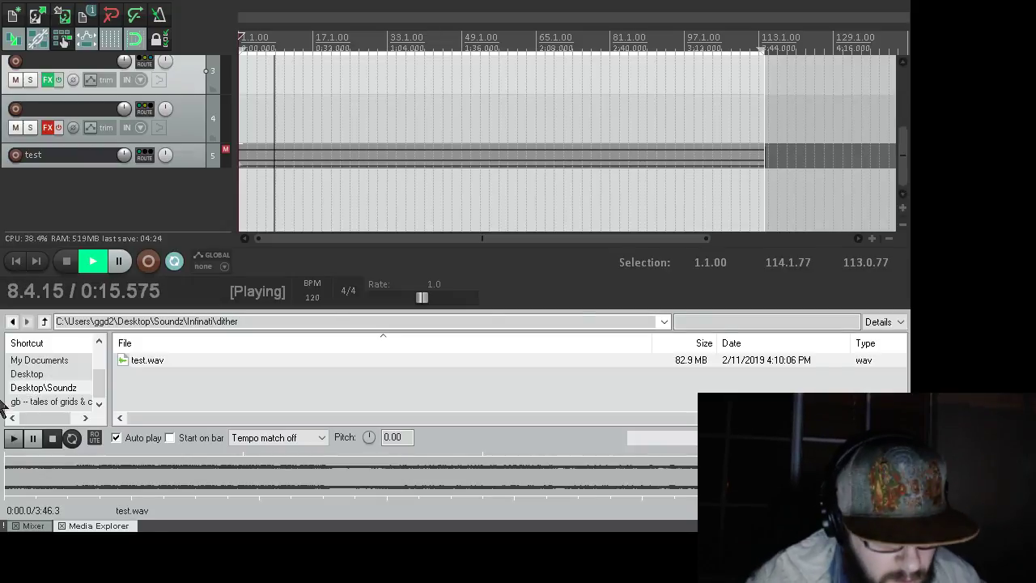
left_click(50, 437)
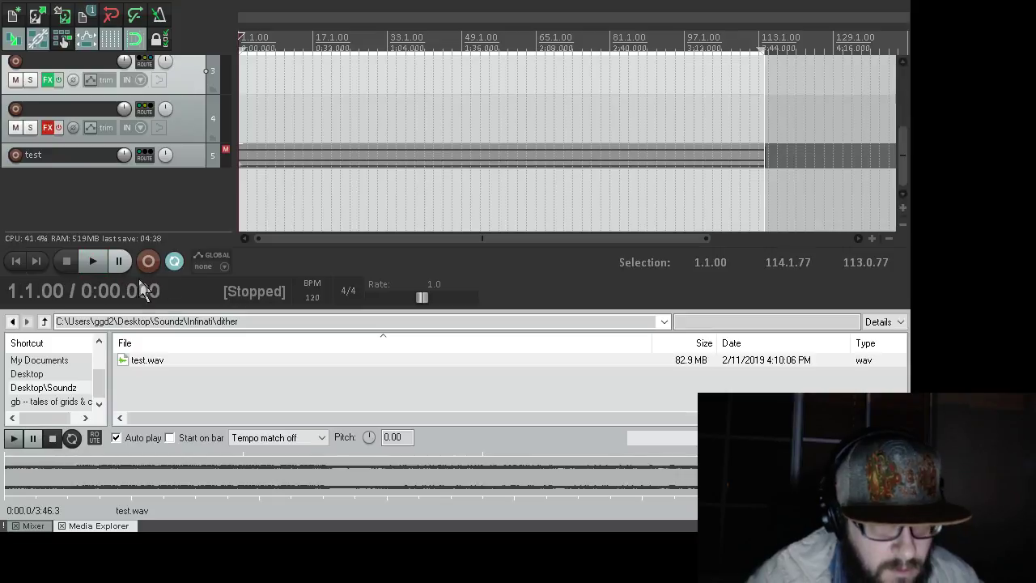
key("space")
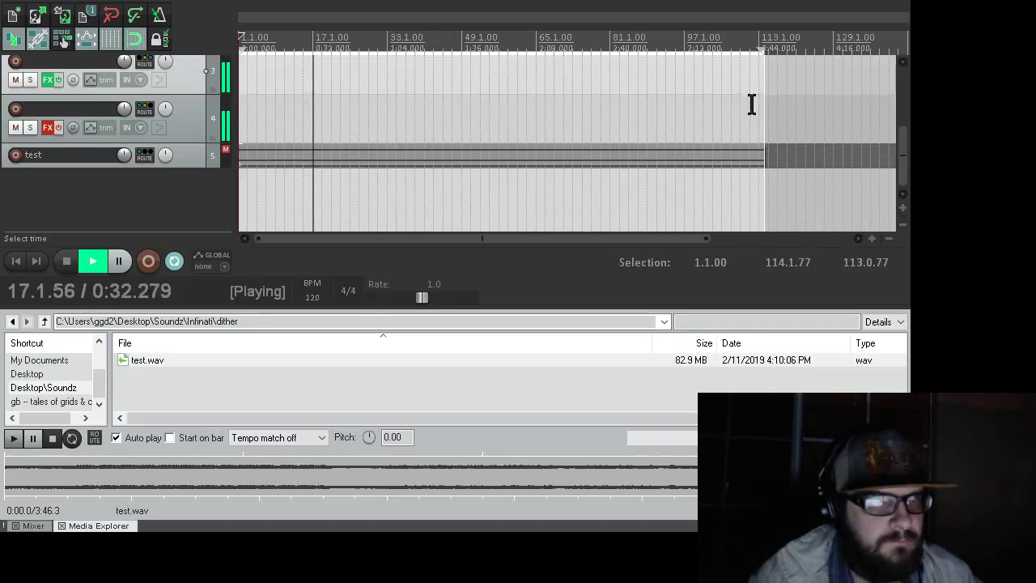
key("space")
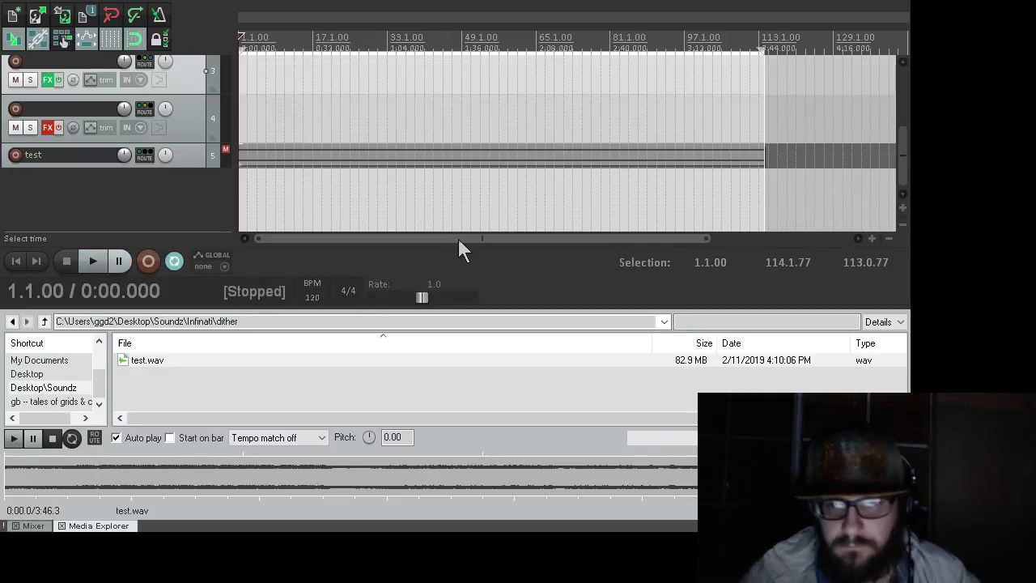